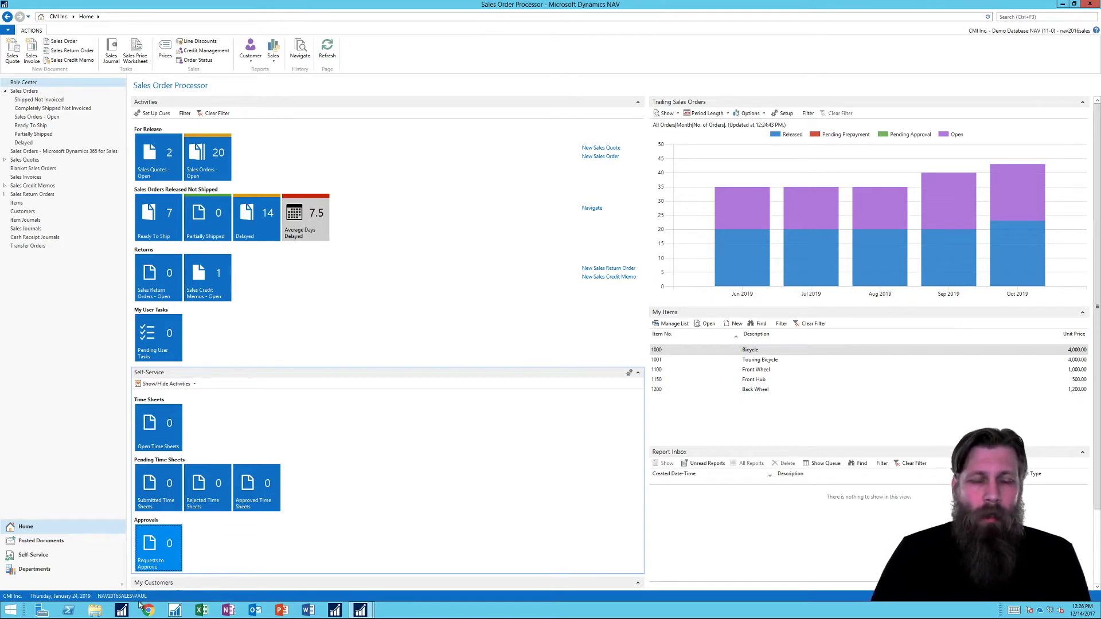
# Step: From the Accounting Manager role center, search 'approval us' and open Approval User Setup
pyautogui.click(360, 609)
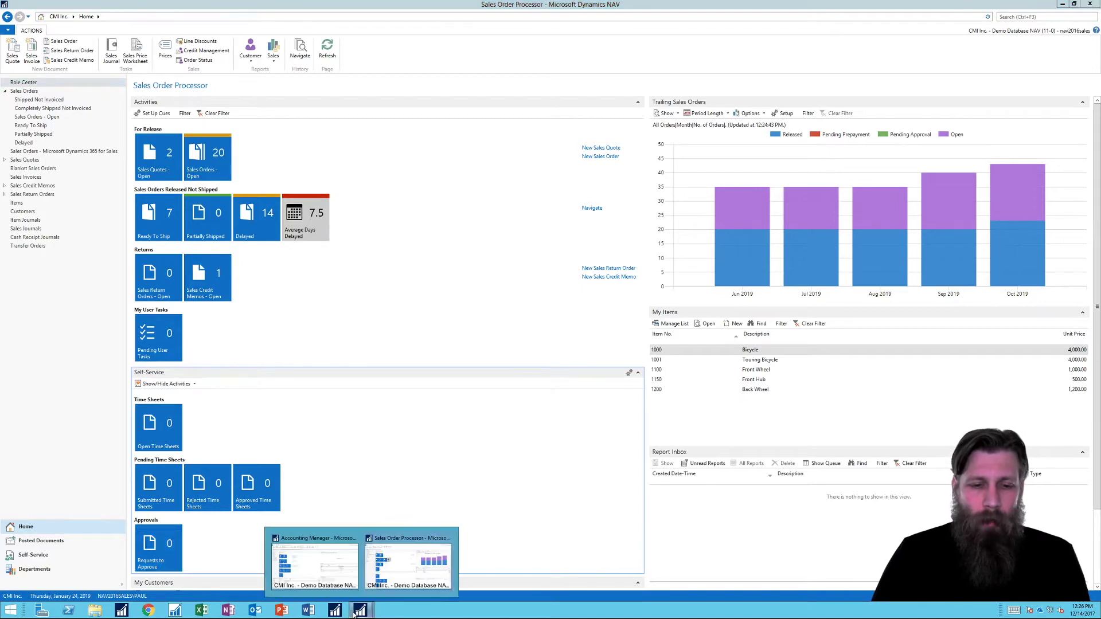
pyautogui.click(306, 559)
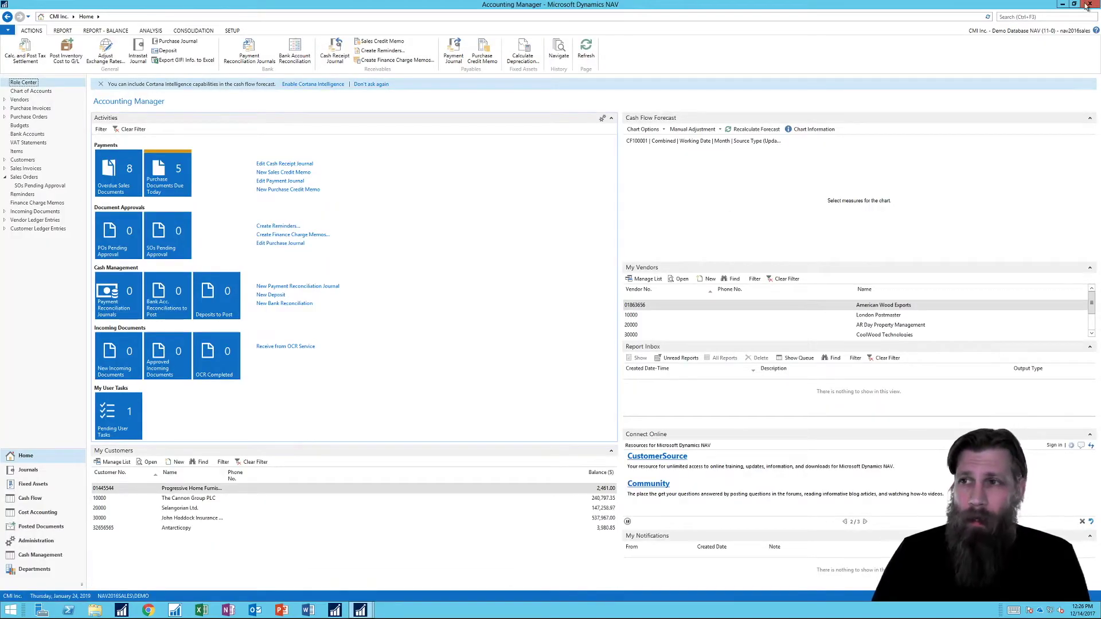
pyautogui.click(1023, 18)
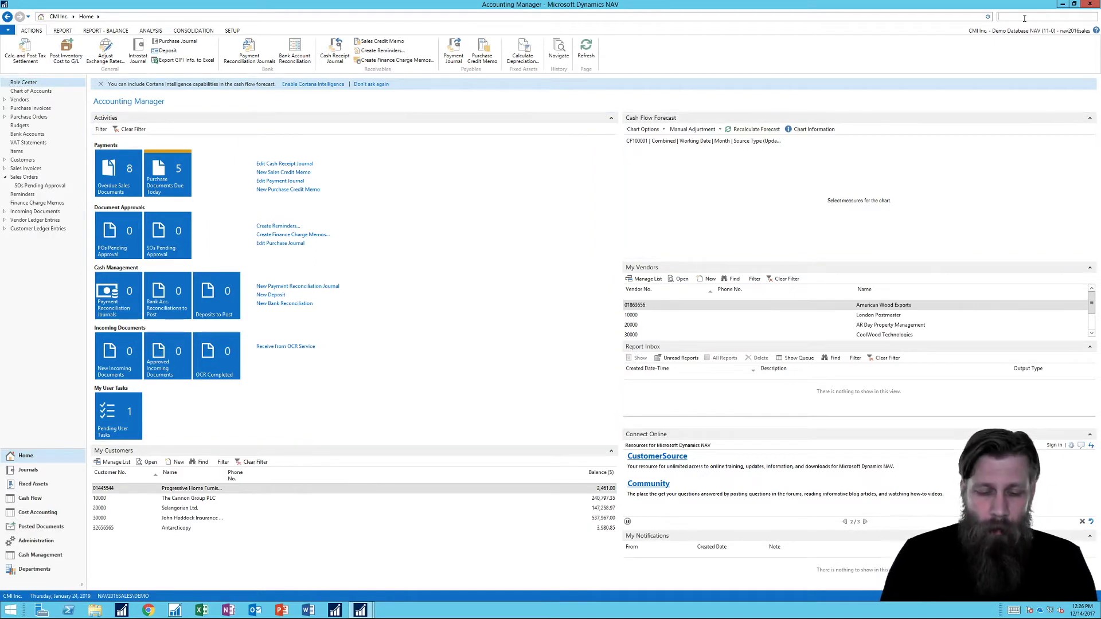
pyautogui.write('approval')
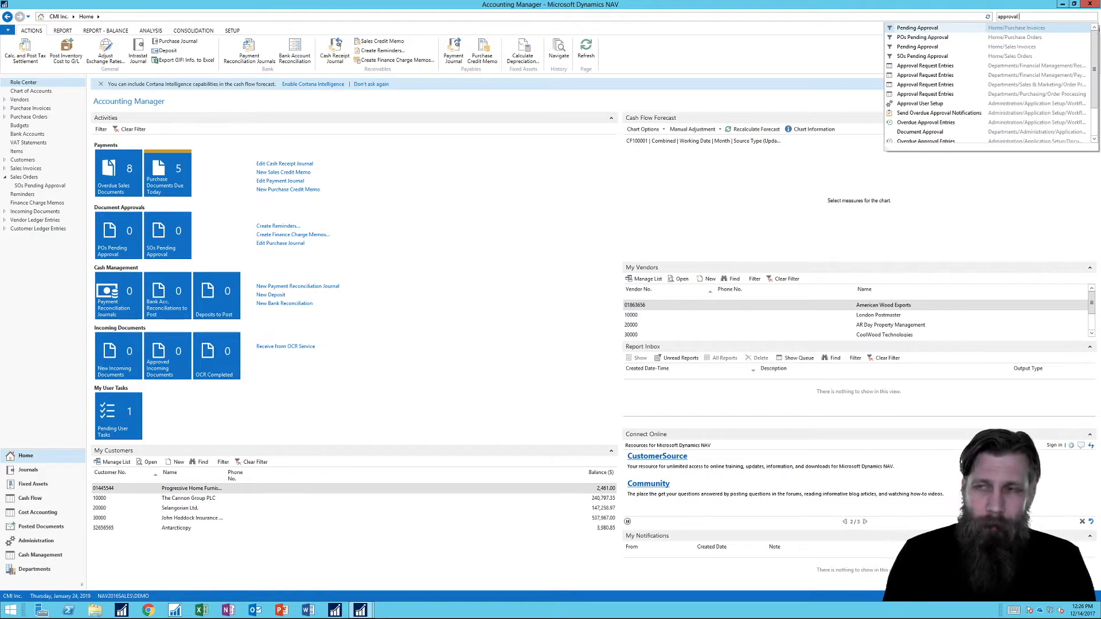
pyautogui.write(' us')
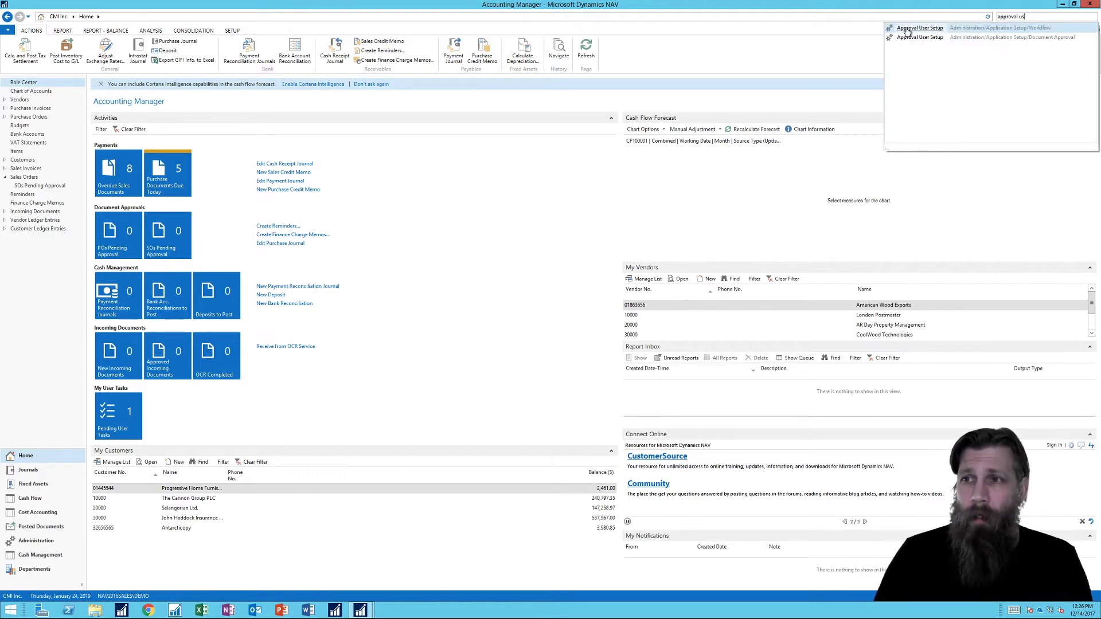
pyautogui.click(908, 32)
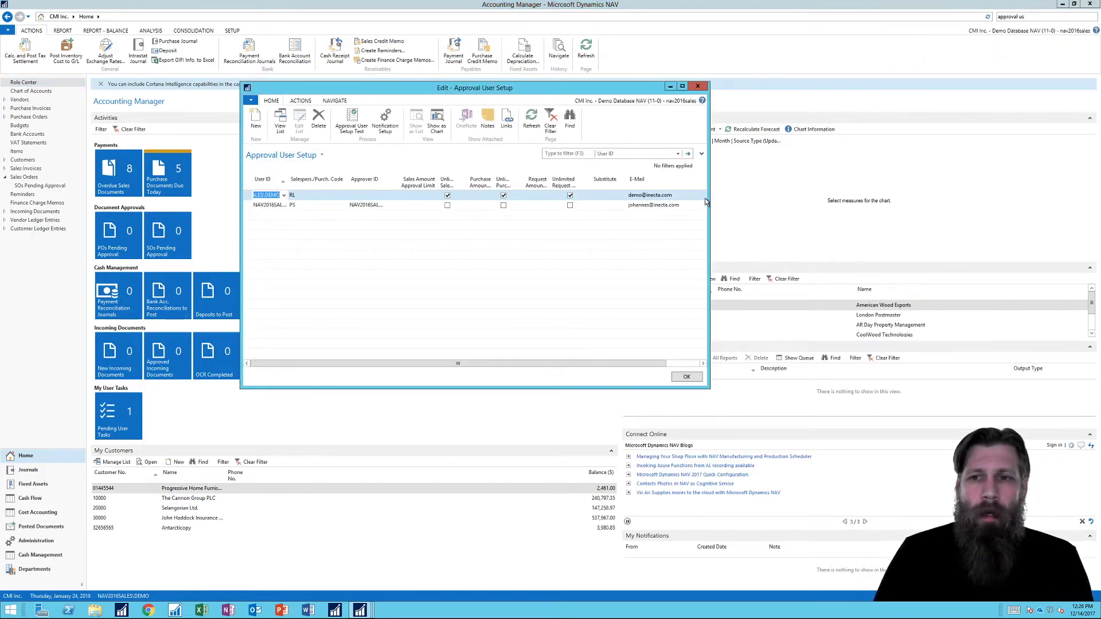
# Step: Widen the Approval User Setup window and its User ID, Approver ID and Unlimited Sales Approval columns
pyautogui.moveTo(706, 196); pyautogui.dragTo(767, 198)
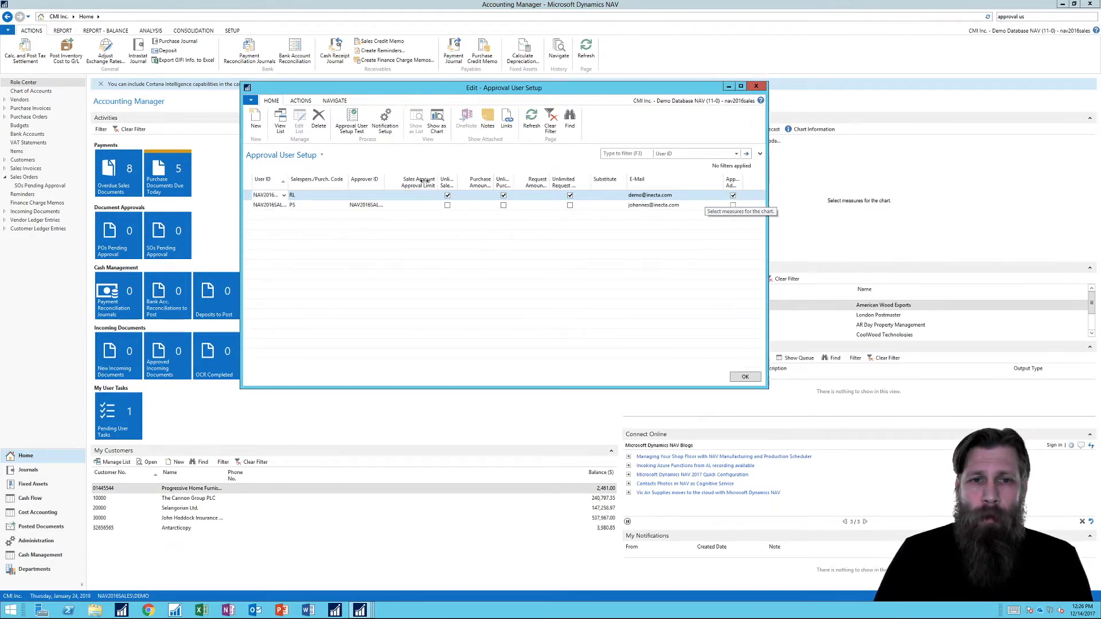
pyautogui.doubleClick(399, 181)
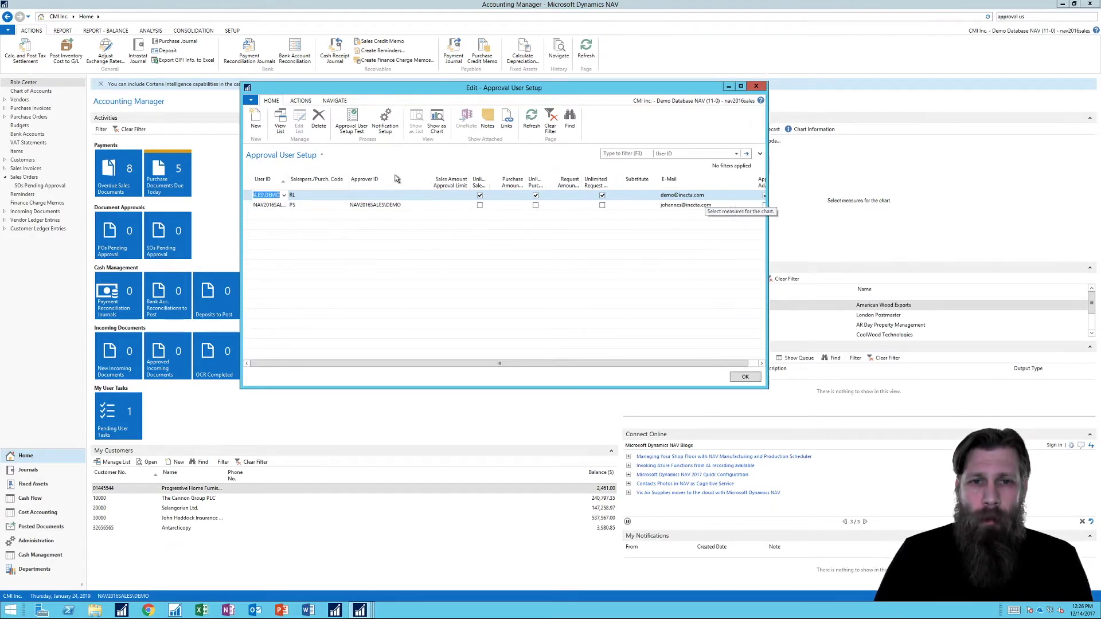
pyautogui.doubleClick(287, 181)
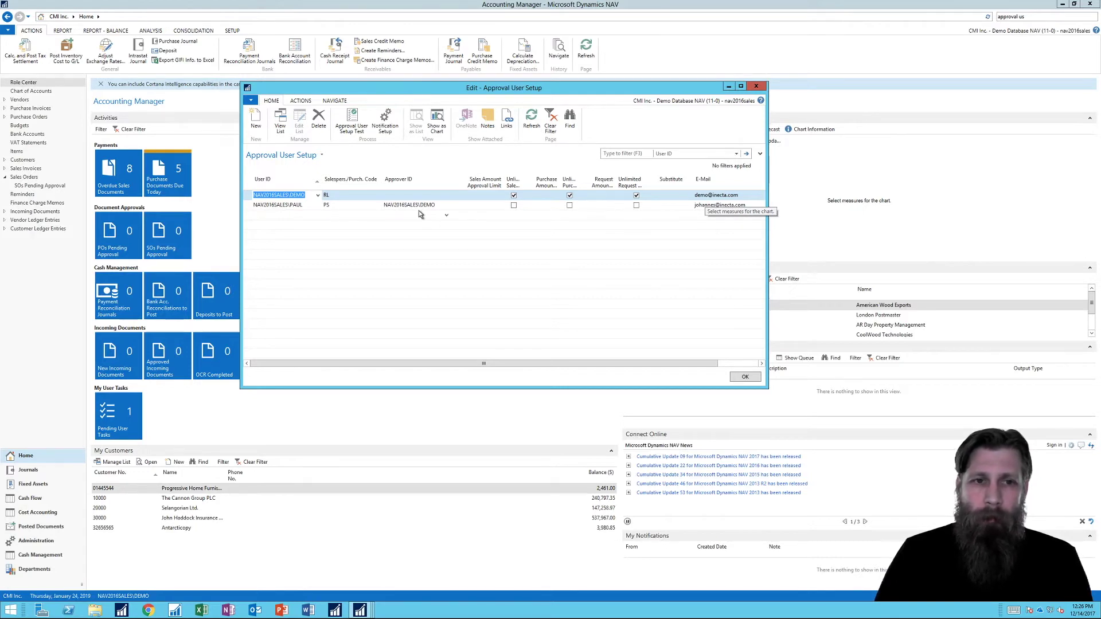
pyautogui.doubleClick(521, 177)
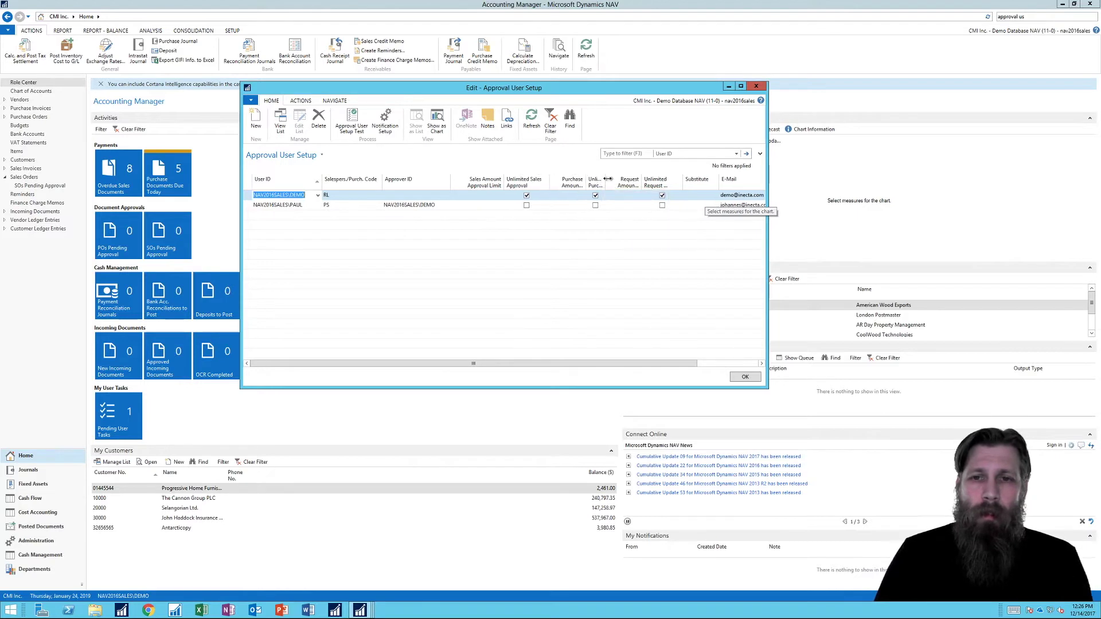
pyautogui.moveTo(606, 181); pyautogui.dragTo(610, 183)
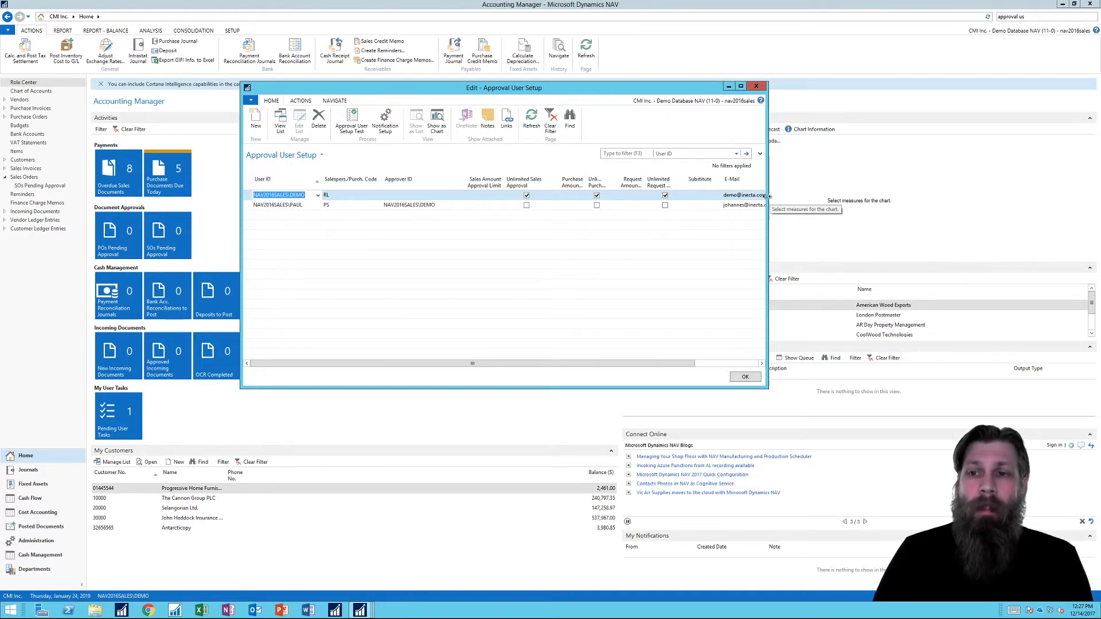
pyautogui.click(736, 195)
pyautogui.moveTo(726, 191)
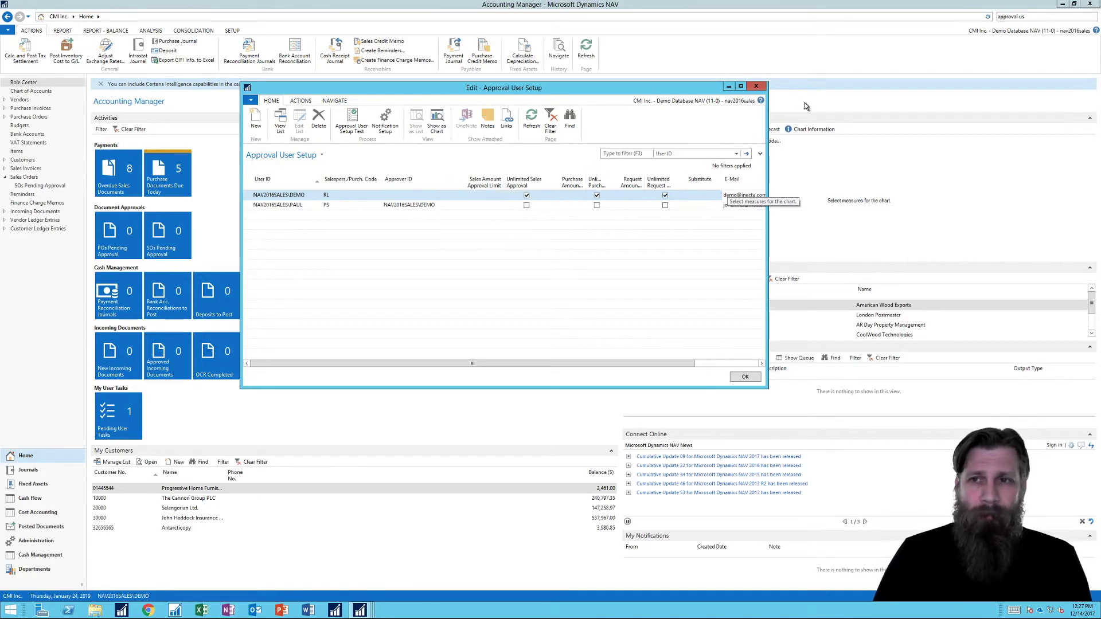
# Step: Close Approval User Setup and return to the Sales Order Processor role center
pyautogui.click(755, 86)
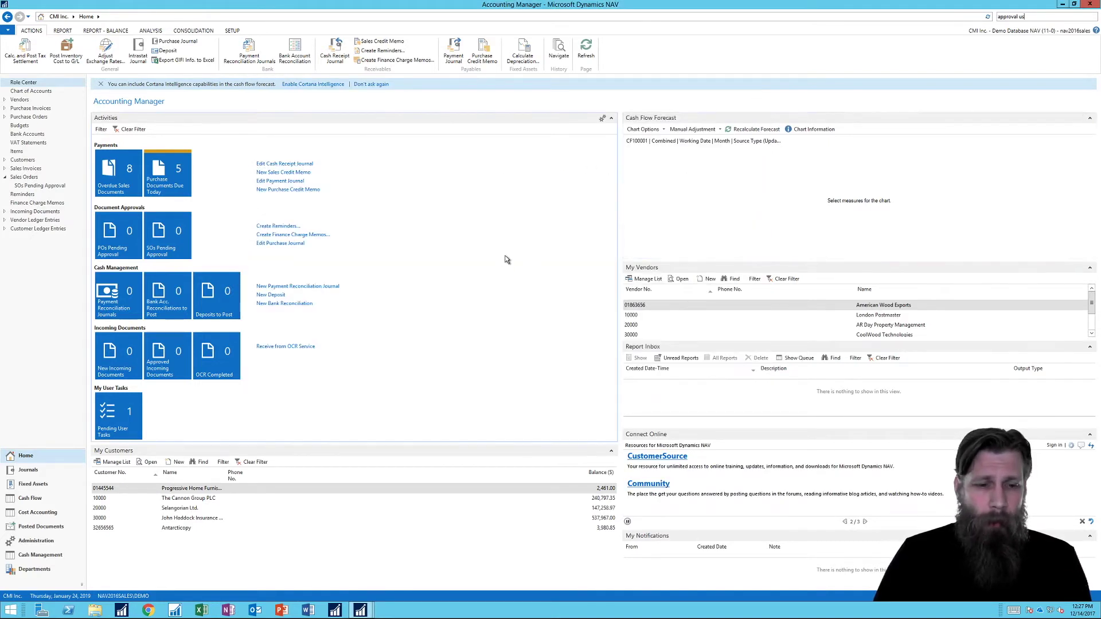
pyautogui.moveTo(365, 612)
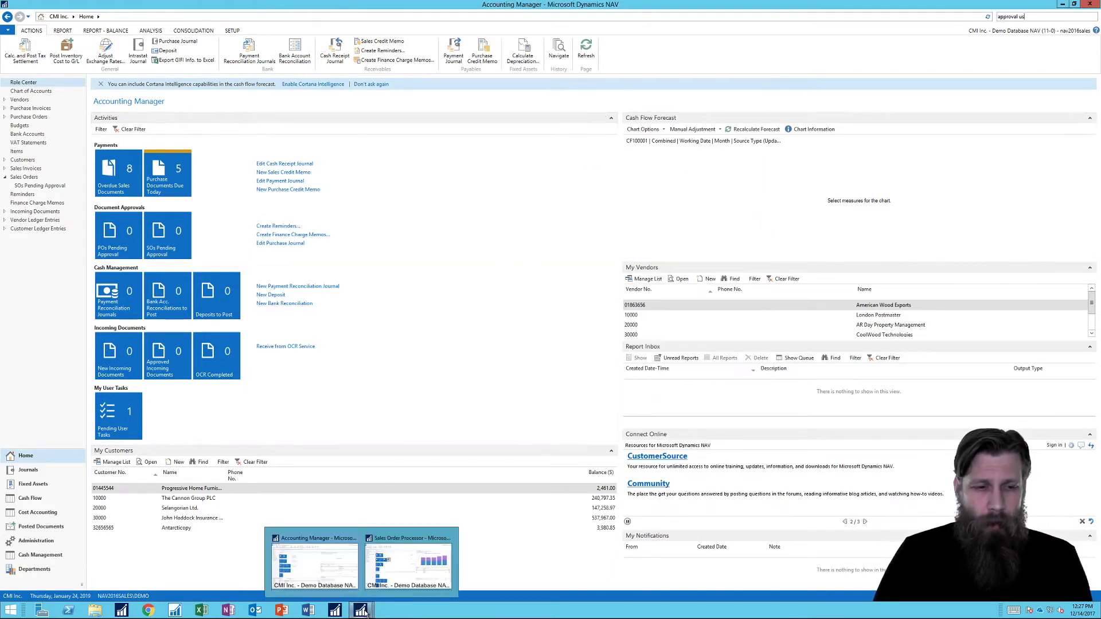
pyautogui.click(401, 572)
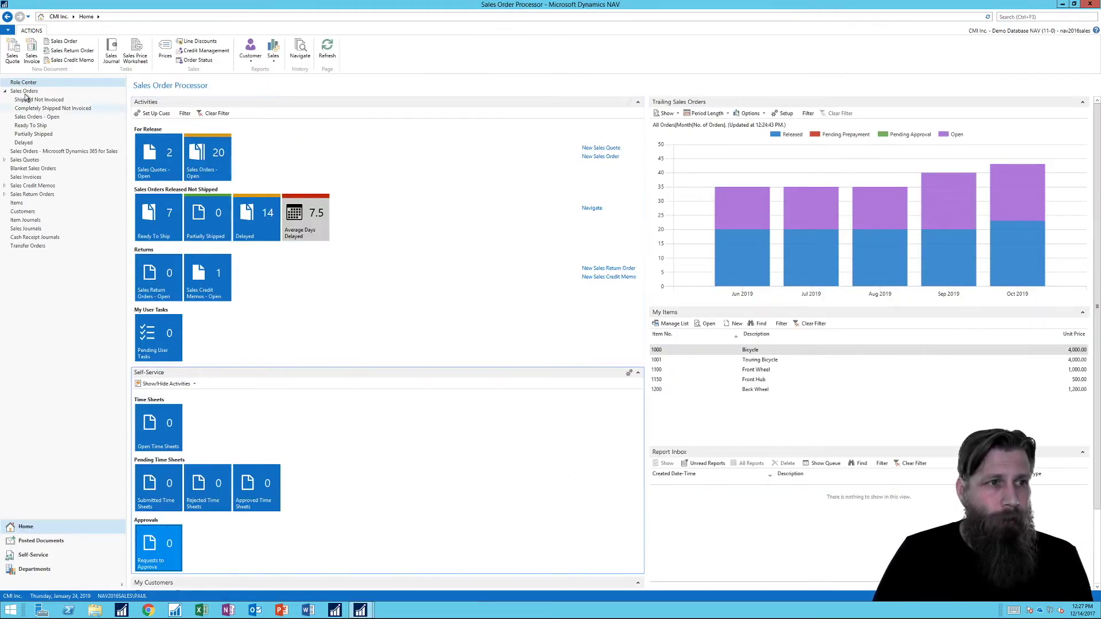
# Step: Create new sales order 1002 with customer The Cannon Group PLC
pyautogui.click(45, 92)
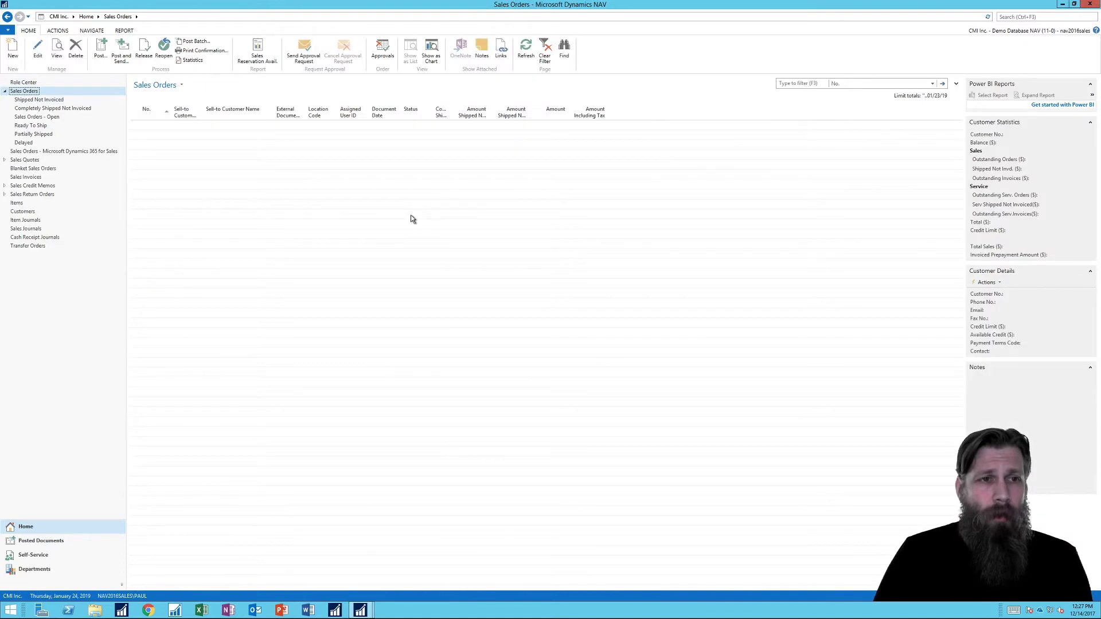
pyautogui.click(13, 52)
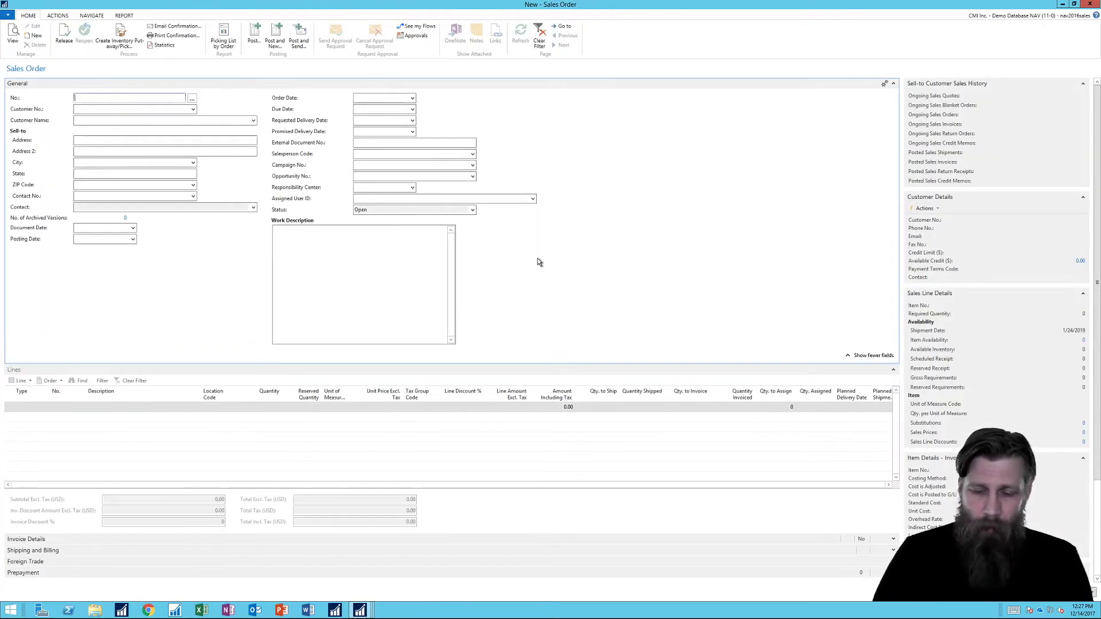
pyautogui.press('Tab')
pyautogui.write('th')
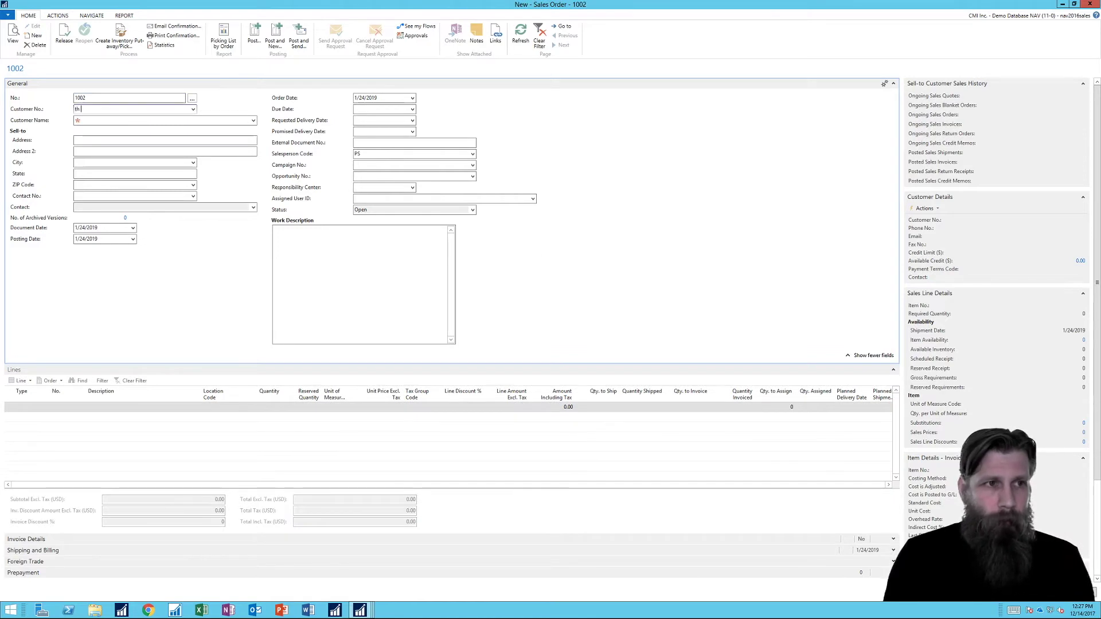
pyautogui.write('e can')
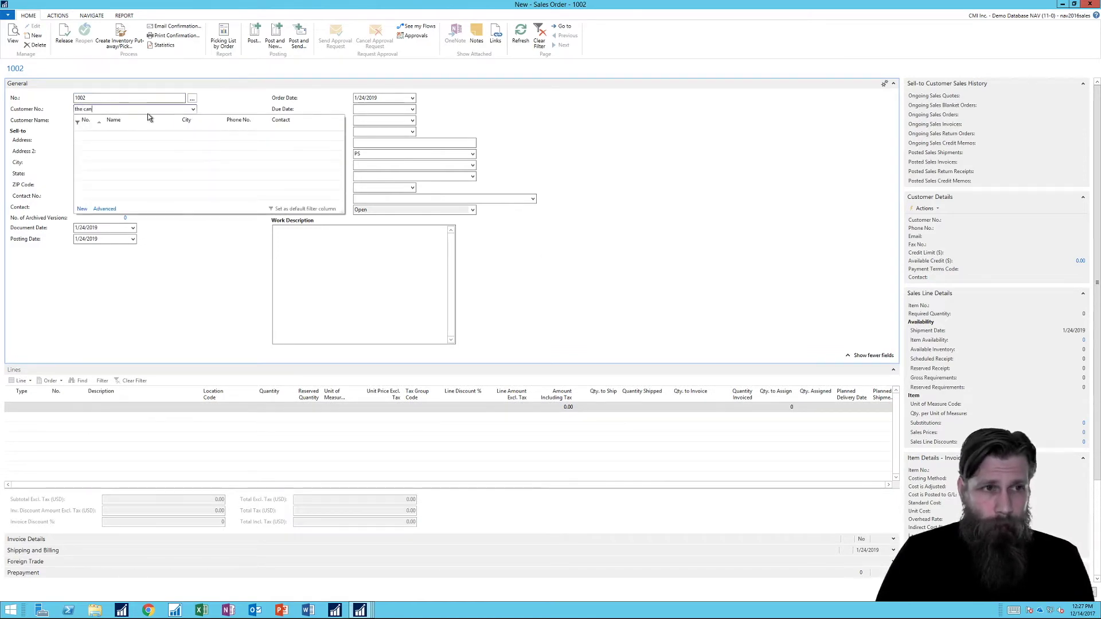
pyautogui.click(192, 110)
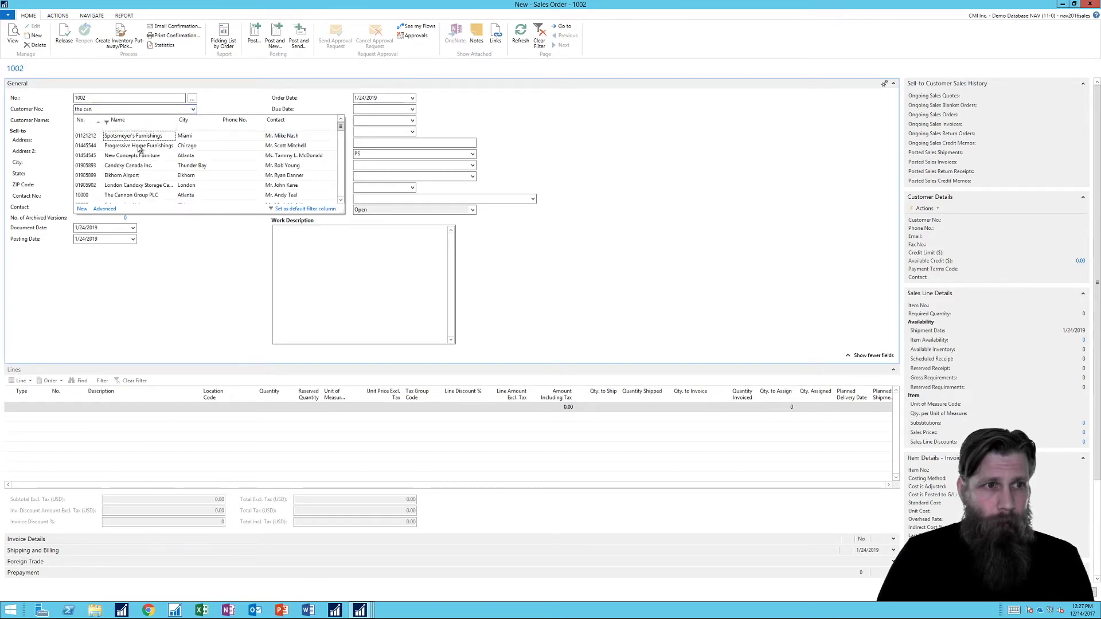
pyautogui.press('Tab')
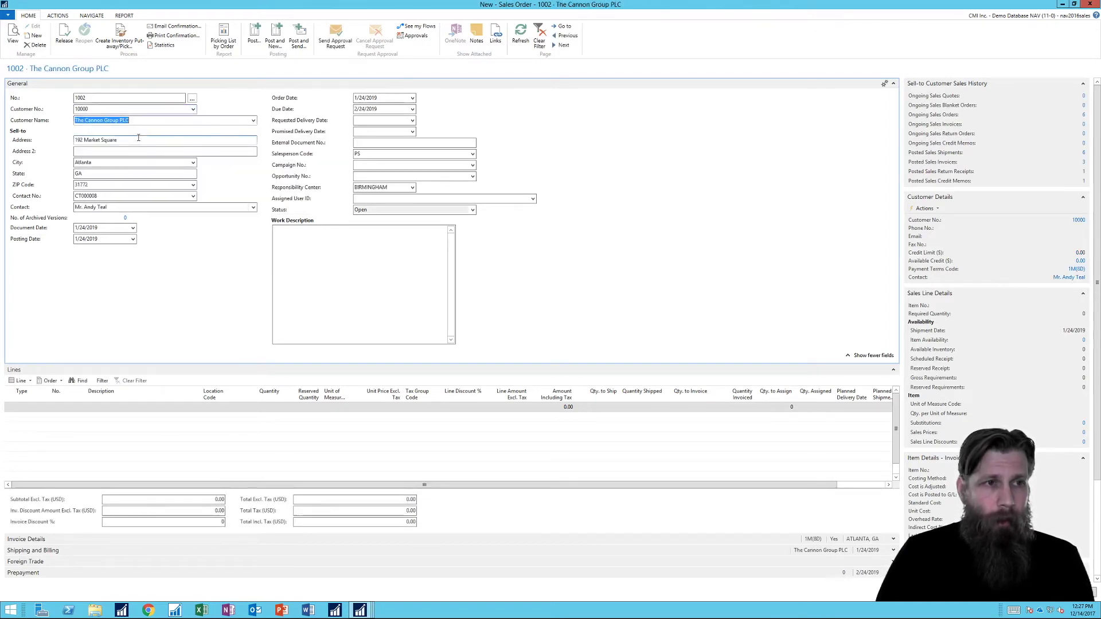
pyautogui.click(28, 408)
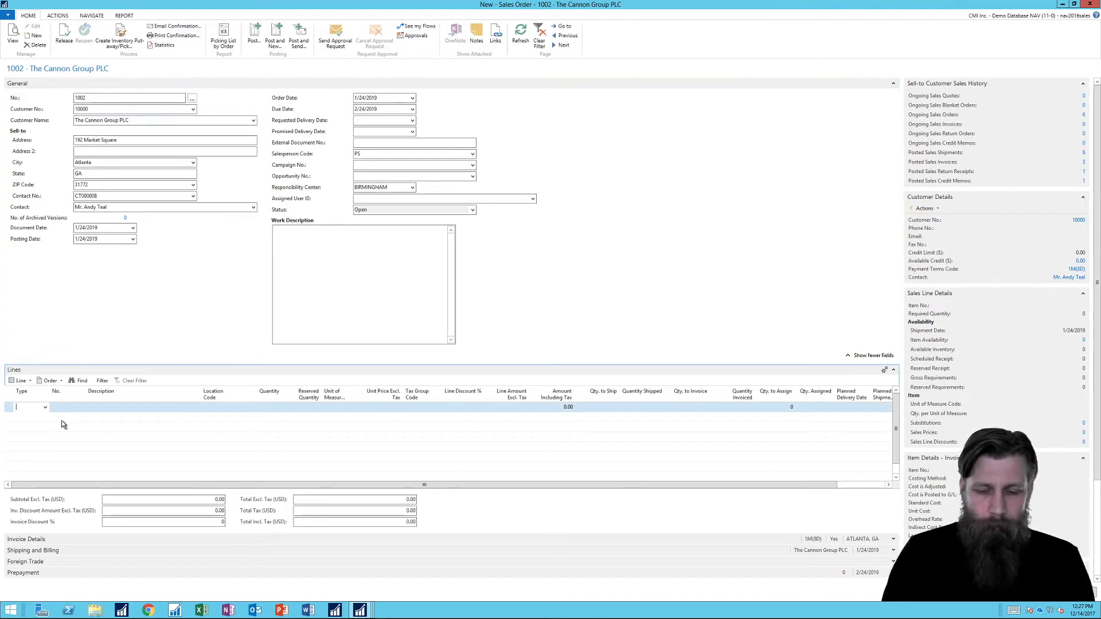
# Step: Add an Item line for 10 PARIS Guest Chair, black to order 1002
pyautogui.write('i')
pyautogui.press('Tab')
pyautogui.write('paris')
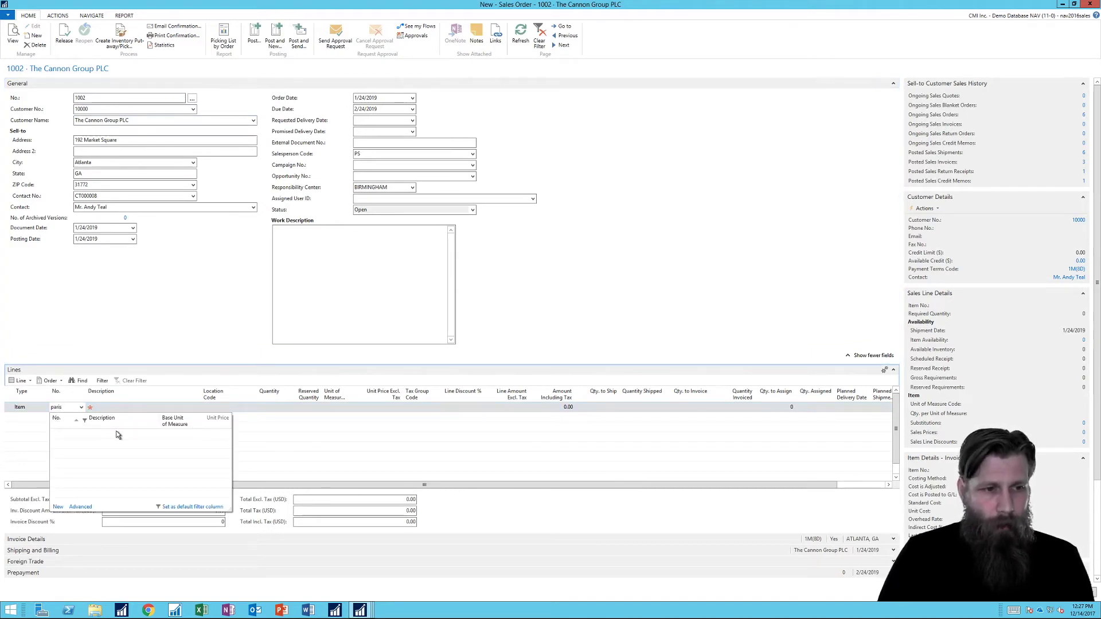
pyautogui.click(114, 435)
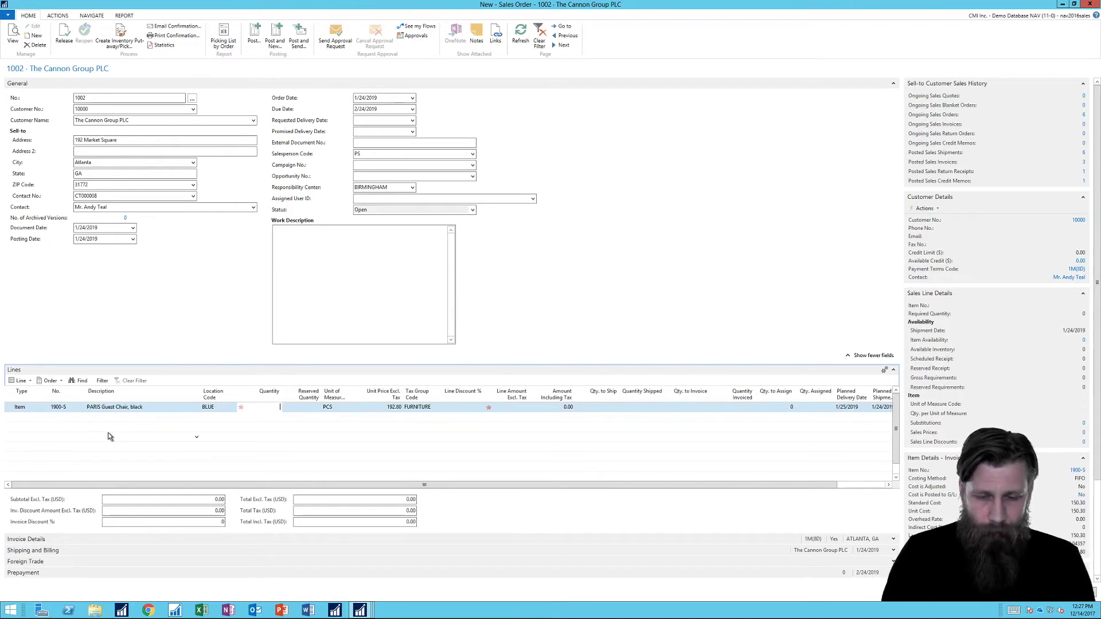
pyautogui.write('10')
pyautogui.press('Return')
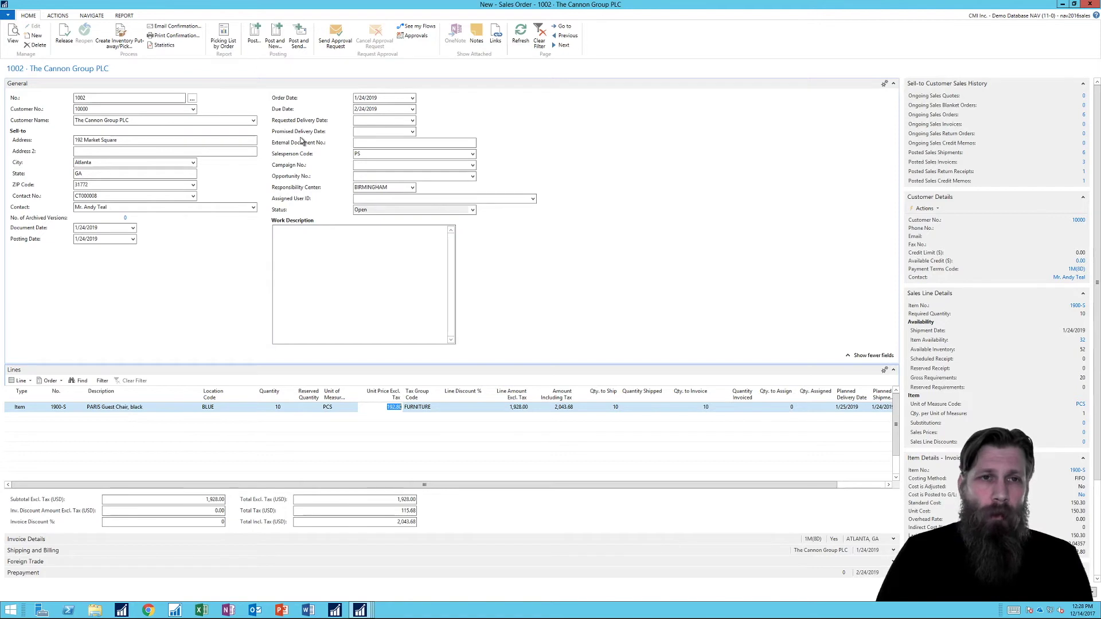
# Step: Send order 1002 for approval and close it, confirming leaving the unposted order
pyautogui.click(341, 36)
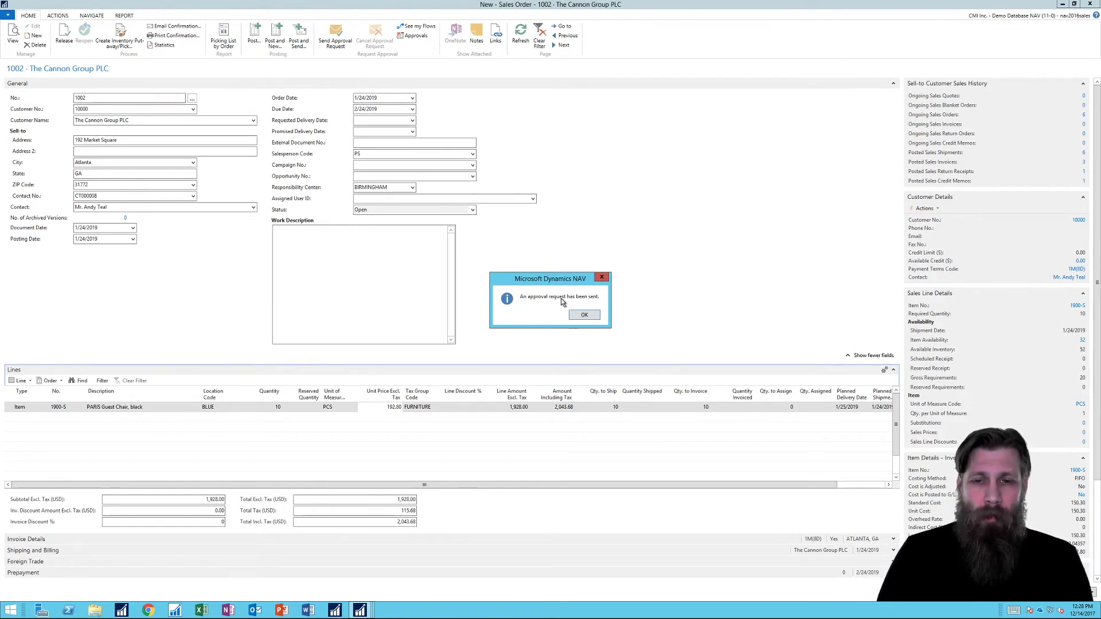
pyautogui.click(584, 315)
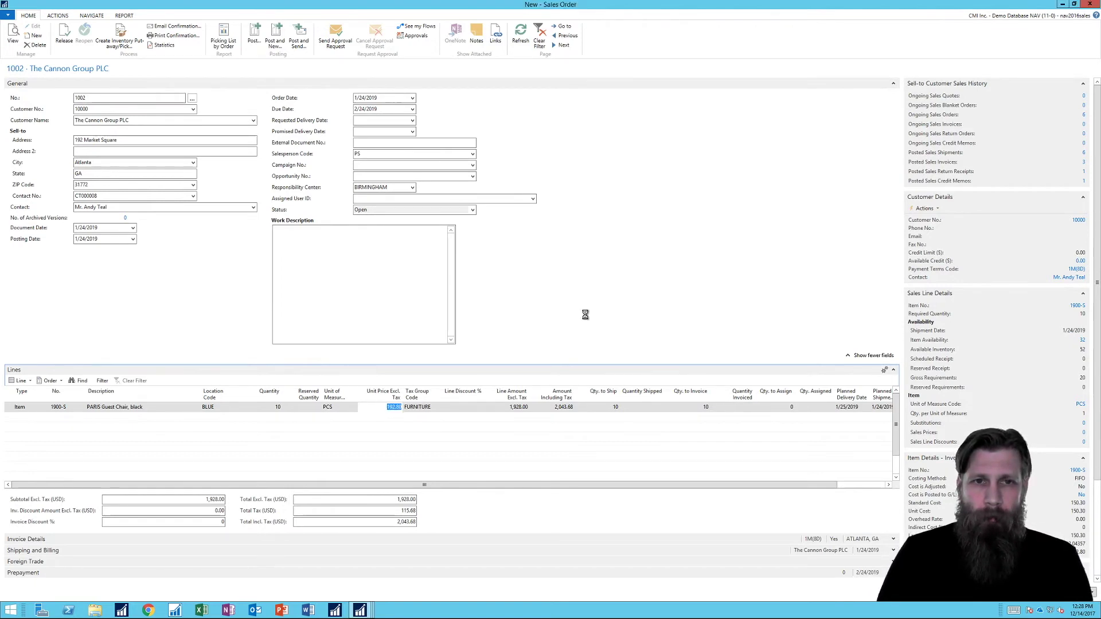
pyautogui.click(1087, 5)
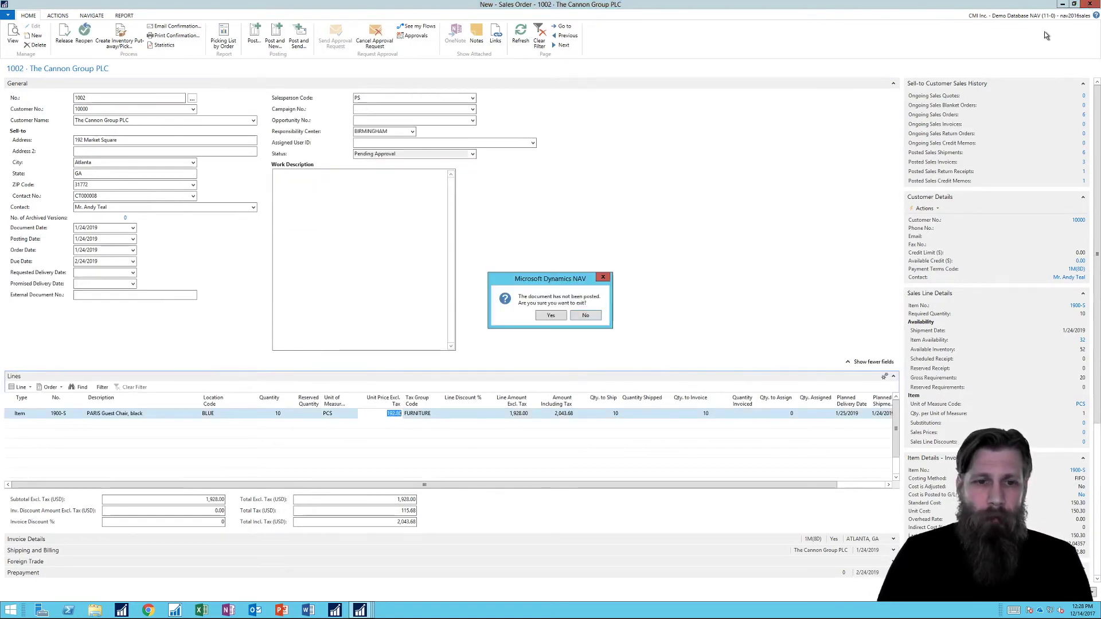
pyautogui.click(550, 315)
# Step: In the Accounting Manager window, open order 1002 from the SOs Pending Approval list
pyautogui.moveTo(362, 609)
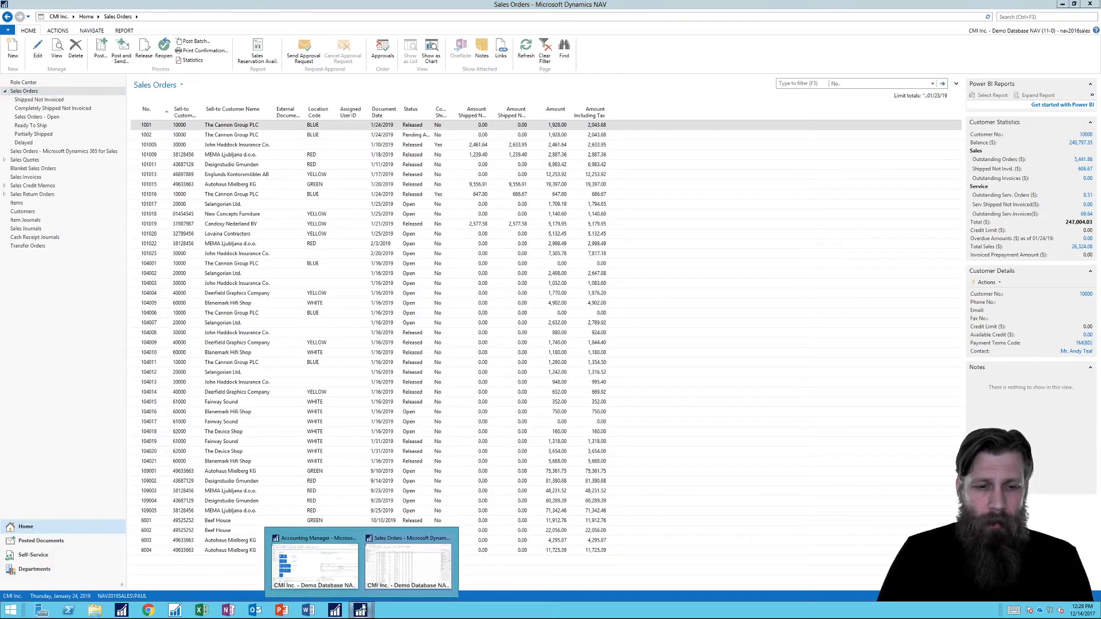
pyautogui.click(335, 566)
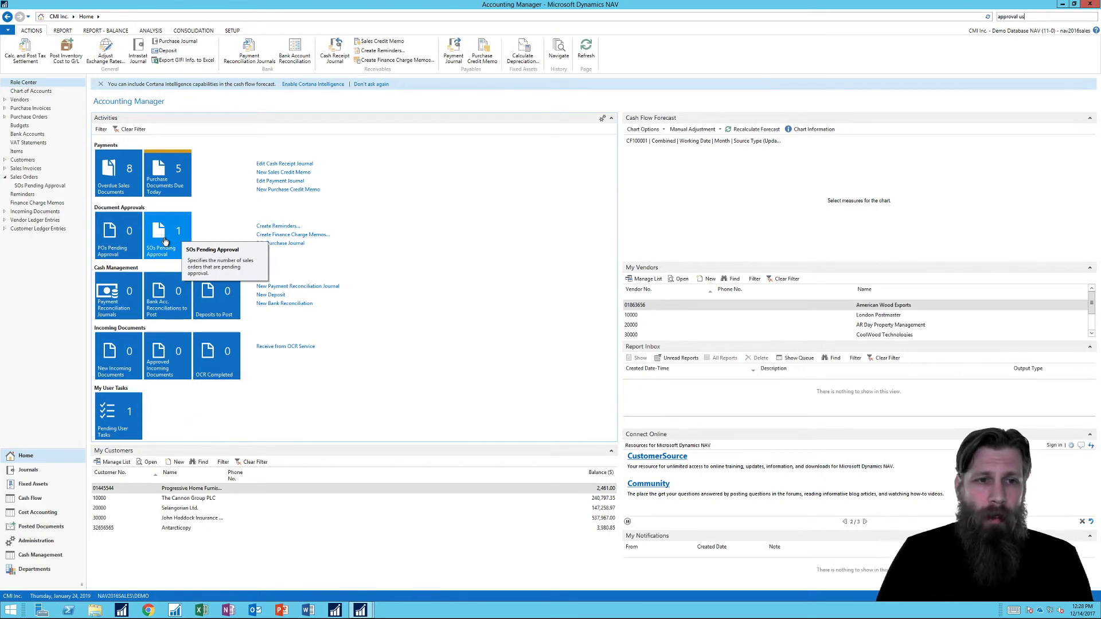
pyautogui.click(165, 241)
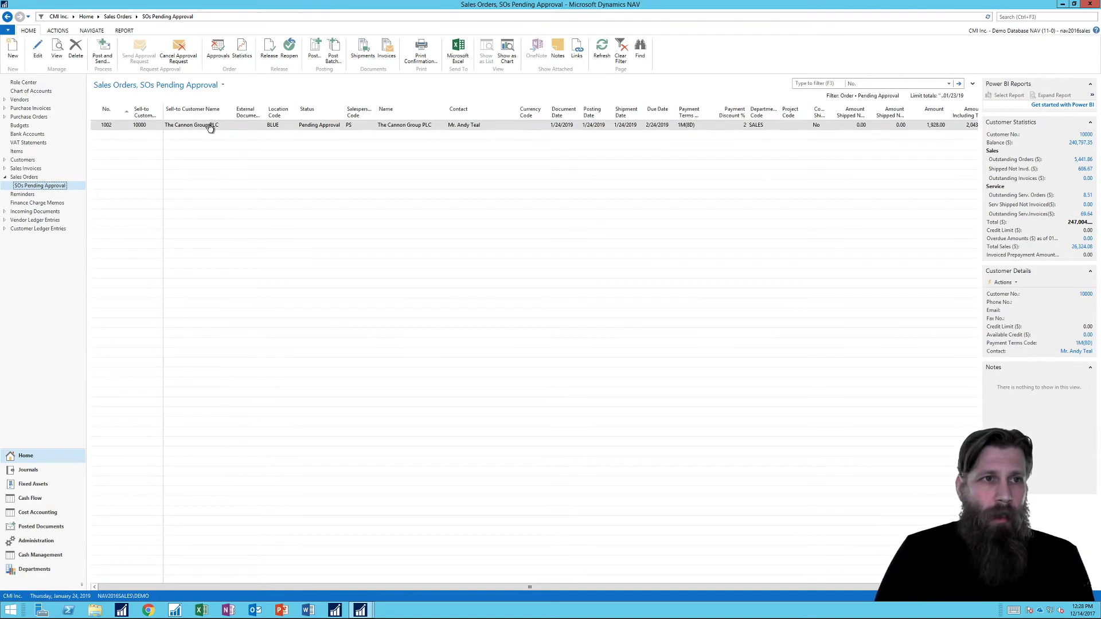
pyautogui.click(37, 53)
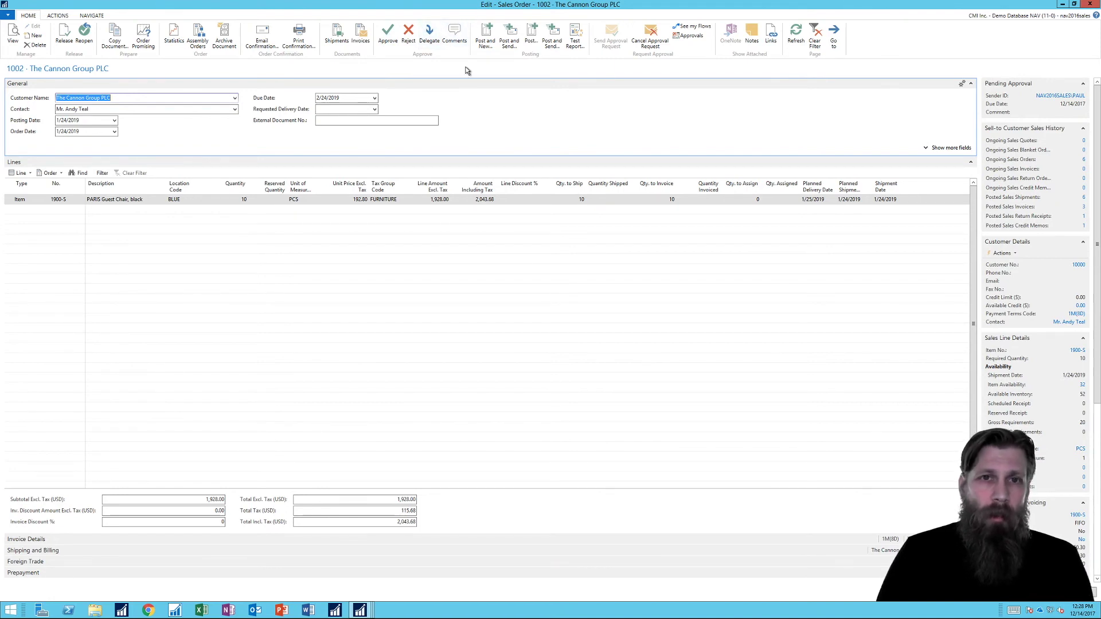
# Step: Approve sales order 1002 and go back to the Accounting Manager Role Center
pyautogui.click(387, 35)
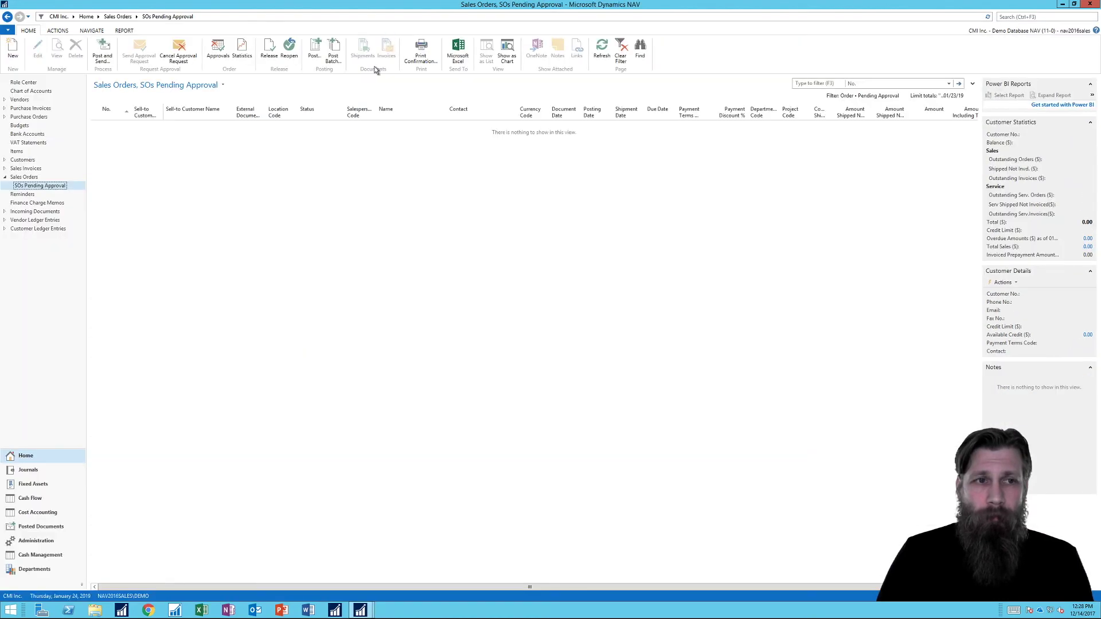
pyautogui.click(24, 82)
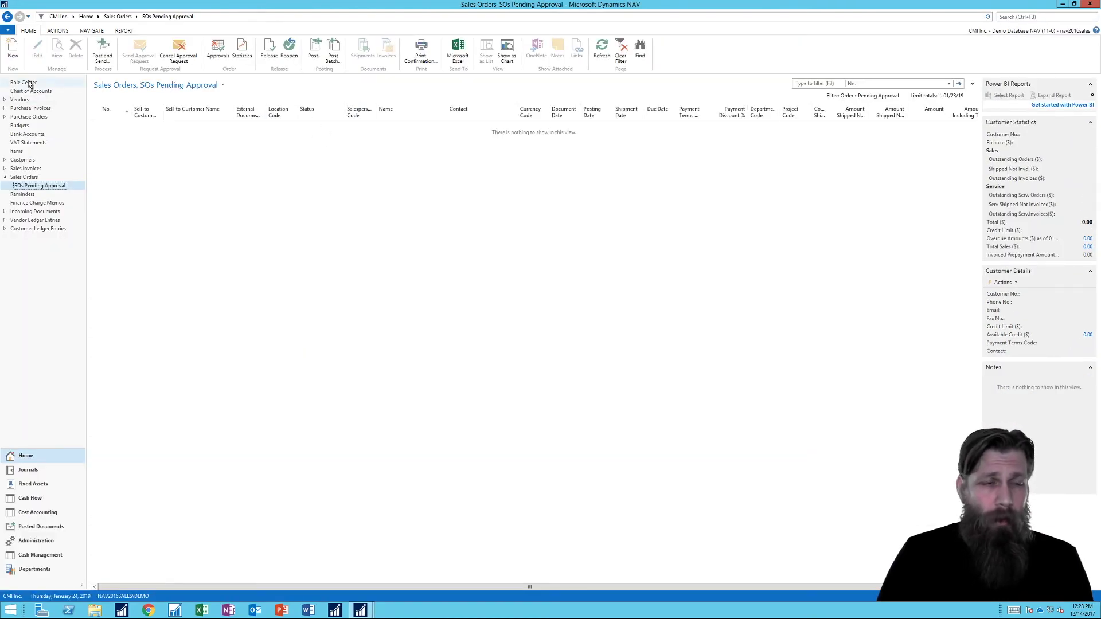